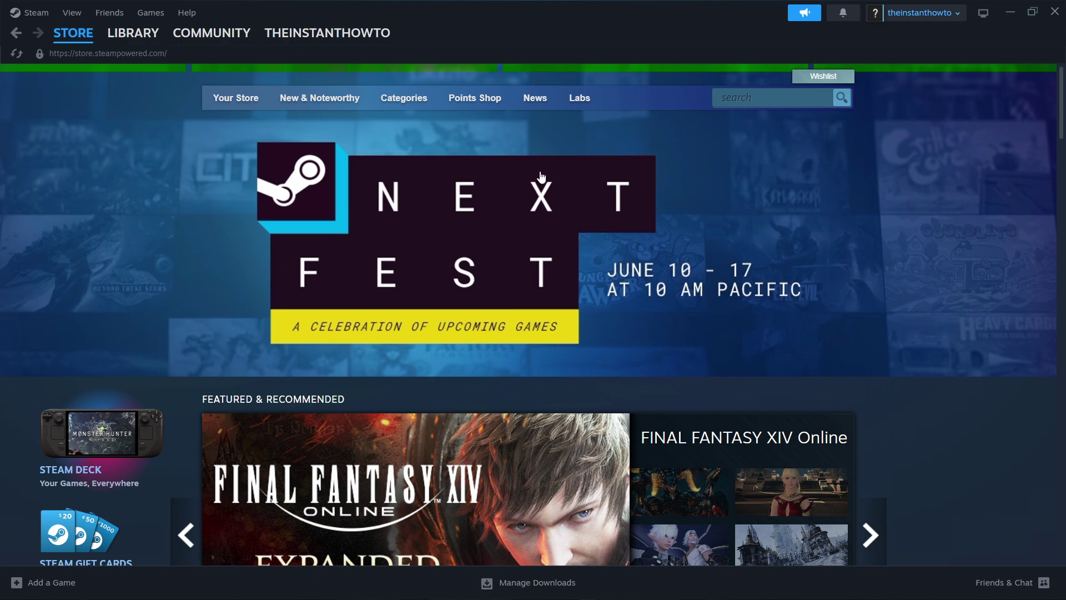
Switch to Chrome, open the official Steam website from the search results and download the Windows Steam installer
key("alt+Tab")
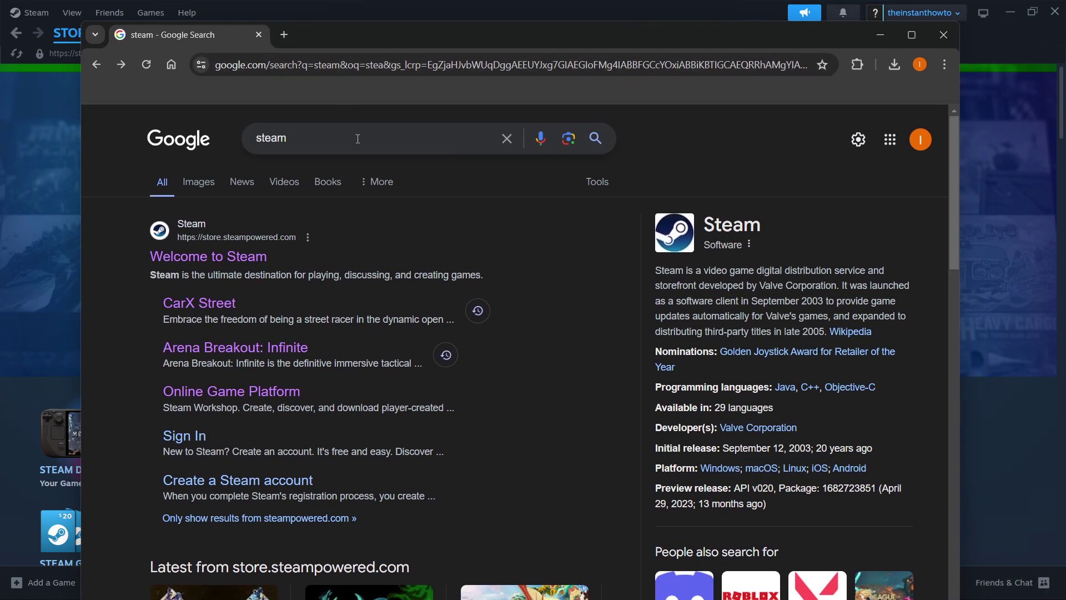
left_click_drag(521, 33, 542, 35)
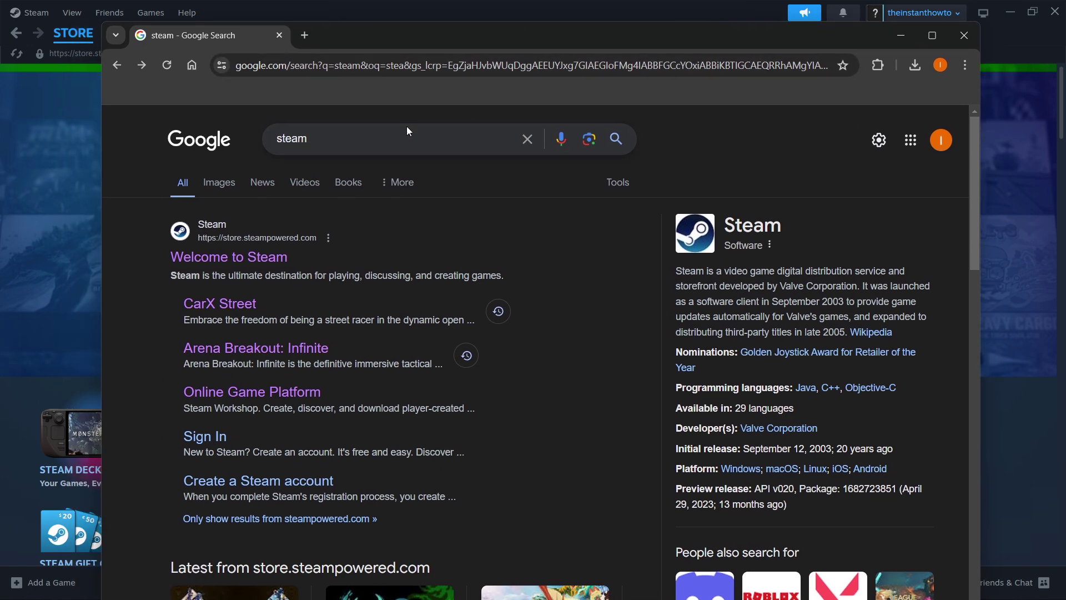
left_click_drag(357, 134, 210, 141)
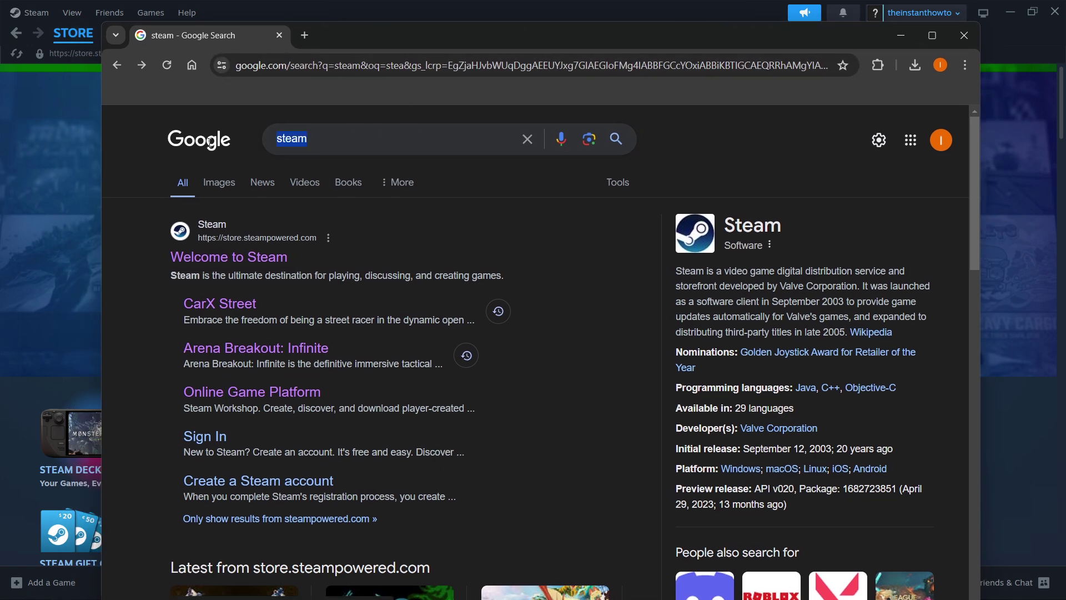
left_click(143, 140)
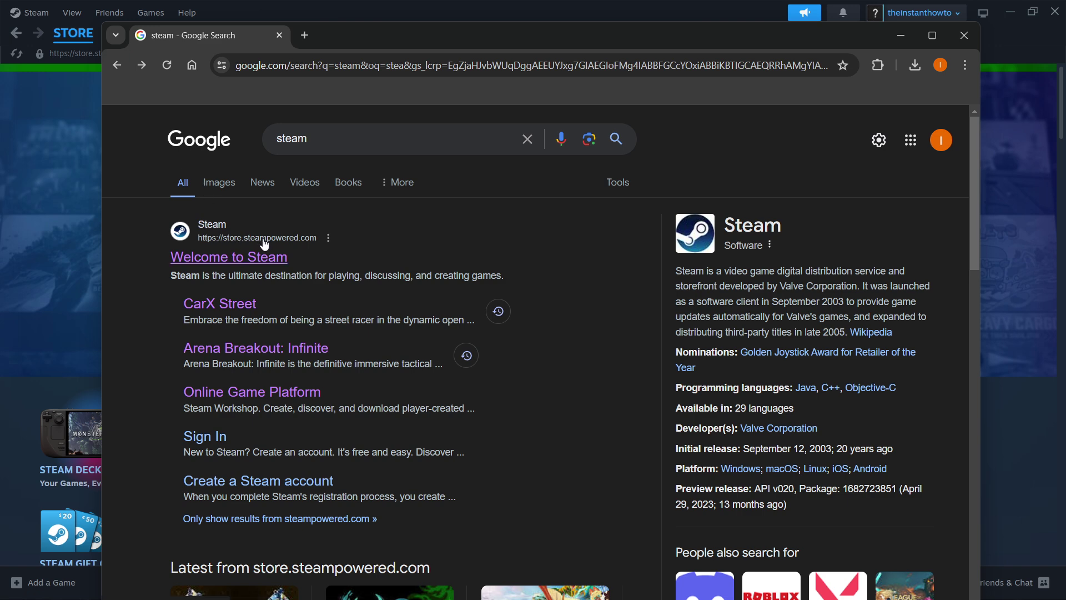
left_click(222, 256)
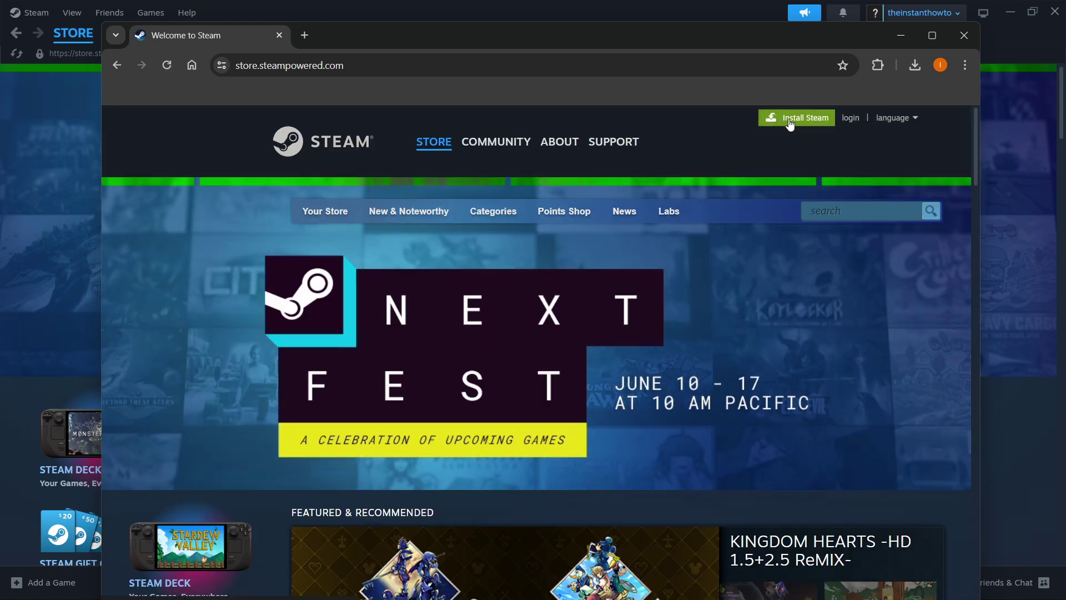
left_click(800, 121)
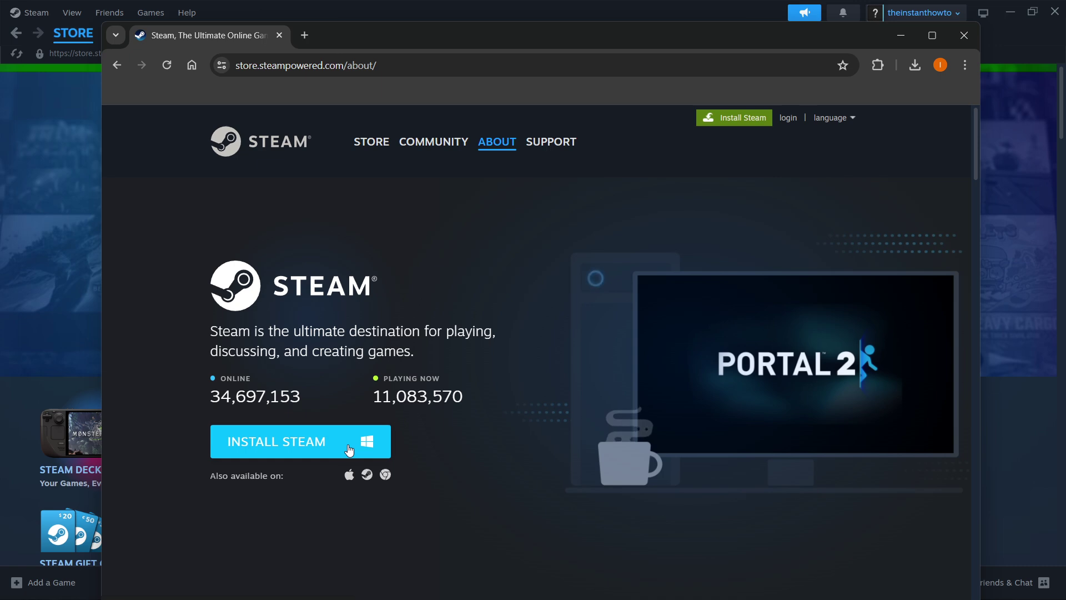
left_click(342, 443)
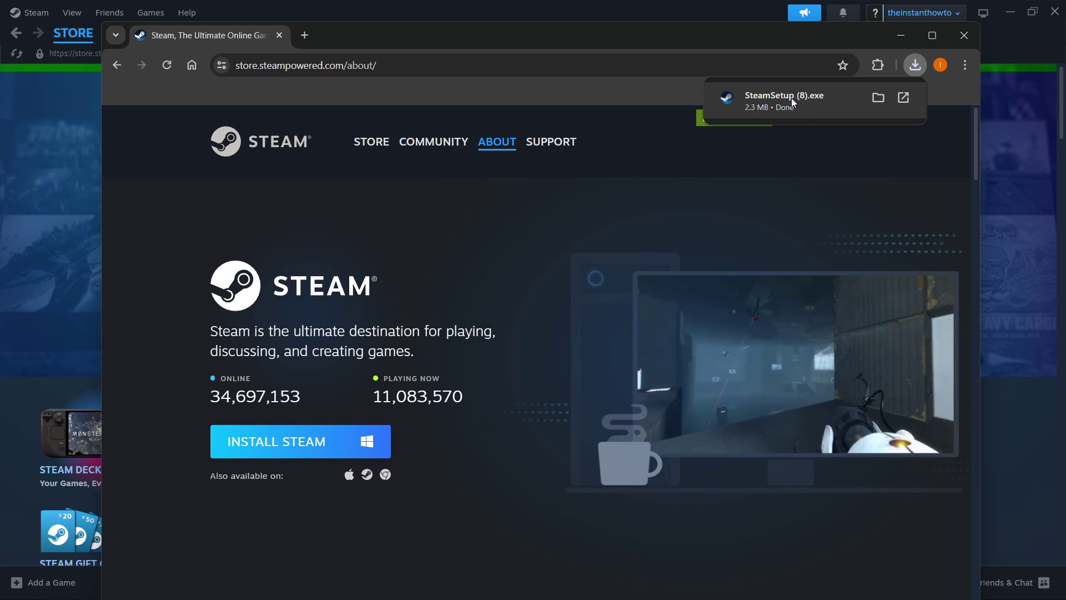
Run the downloaded Steam setup in English up to the install location page, and close the installer and browser without installing
left_click(803, 102)
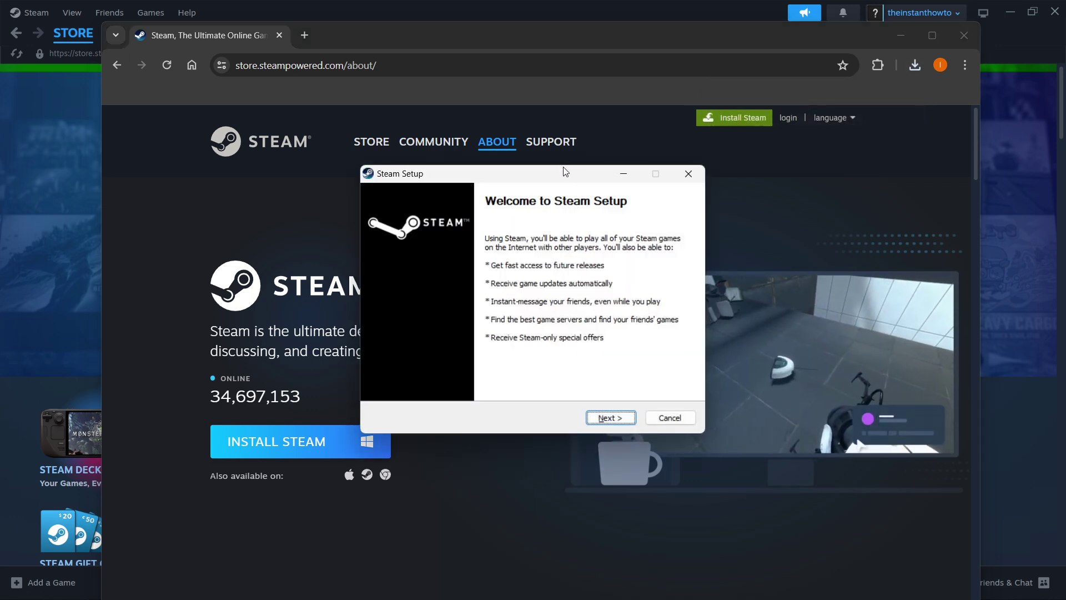
left_click_drag(564, 171, 562, 153)
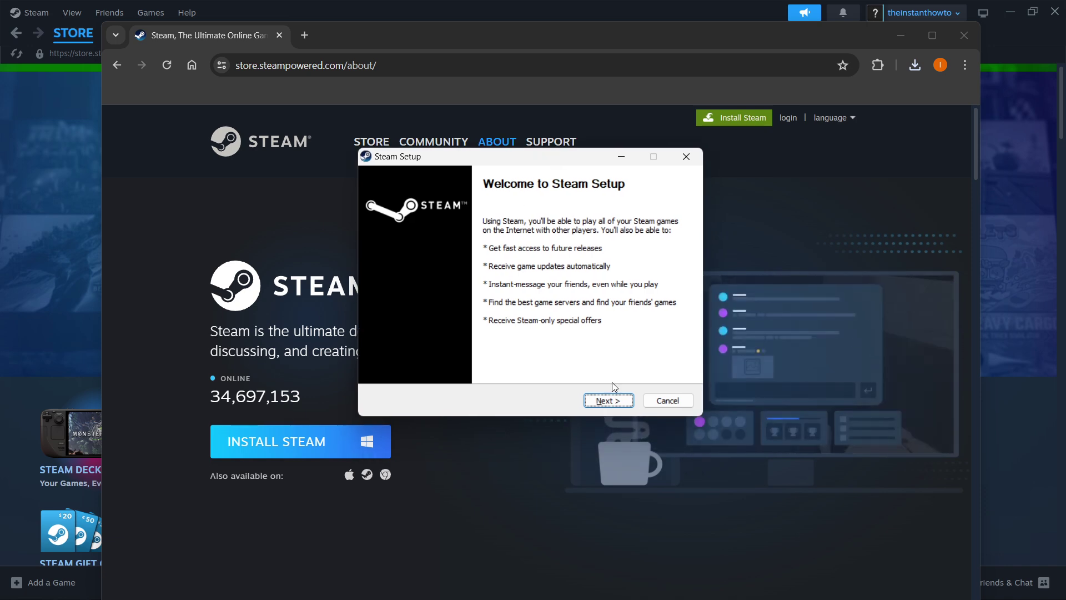
left_click(609, 400)
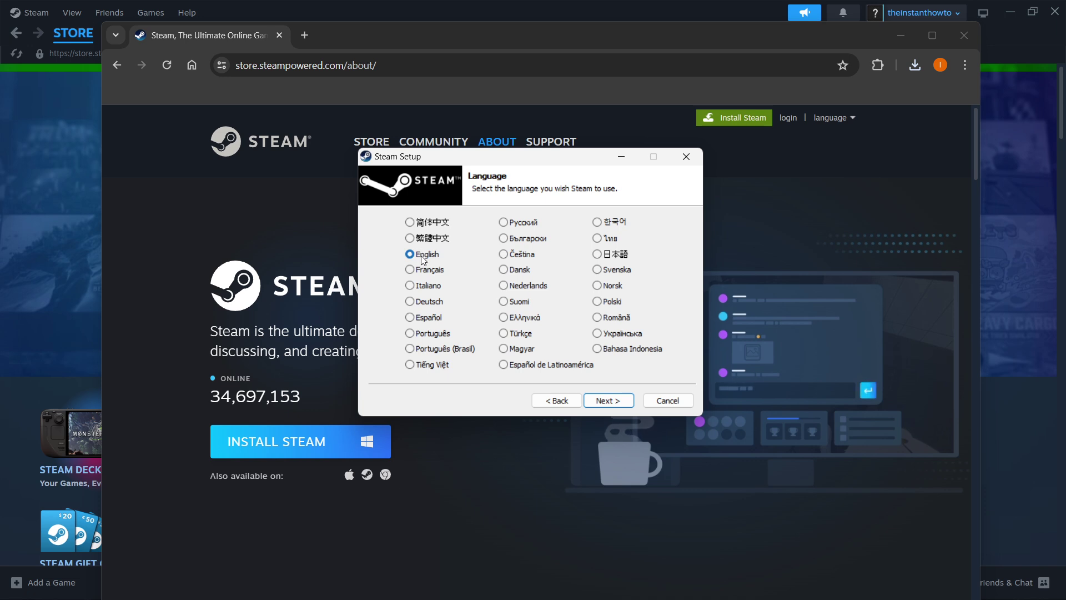
left_click(607, 401)
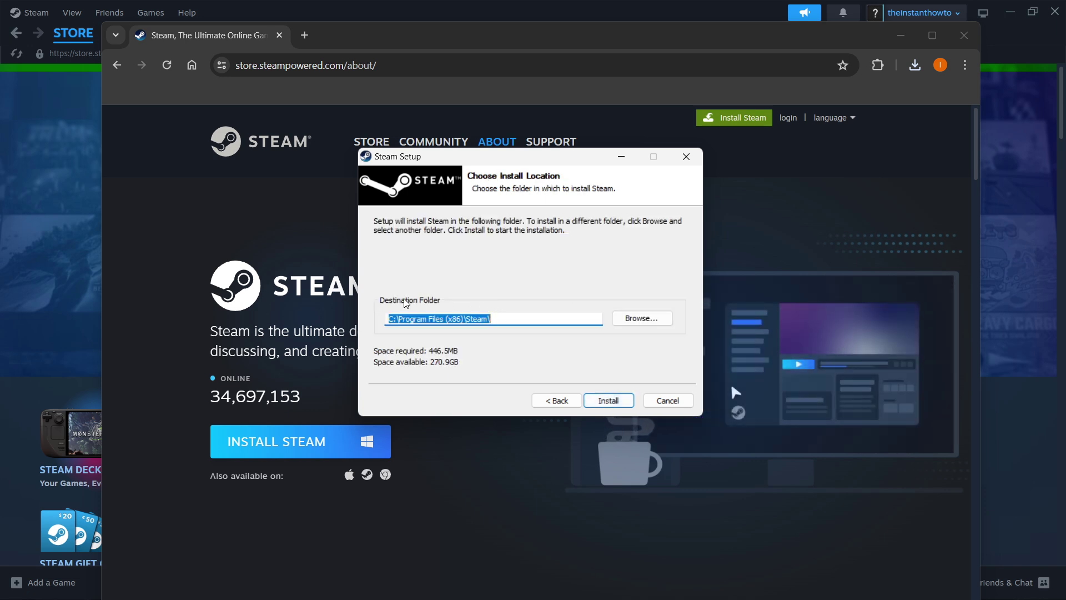
left_click(511, 314)
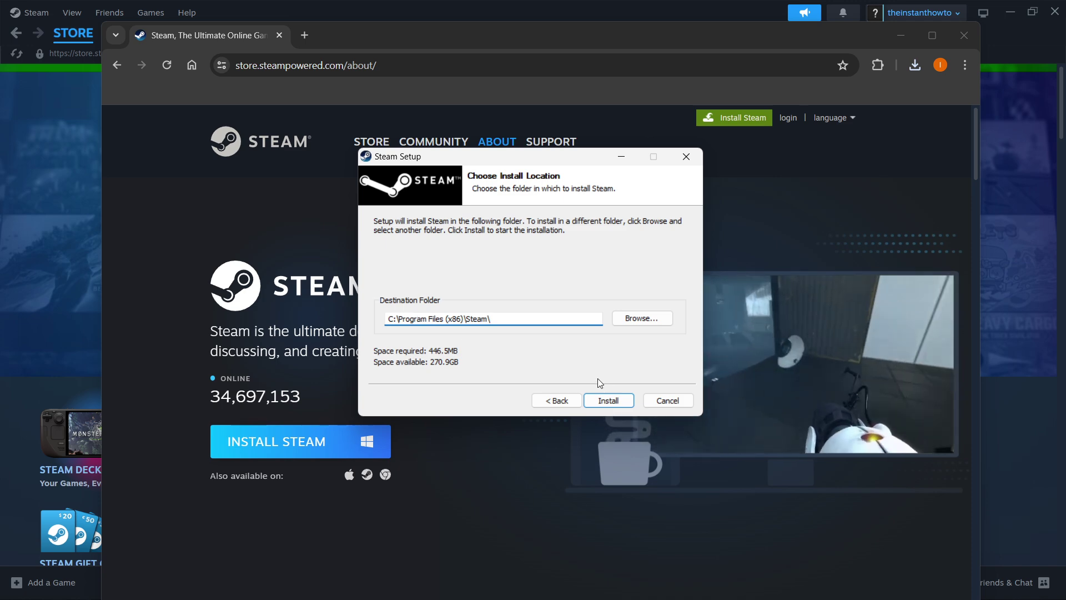
left_click(692, 160)
key("ctrl+w")
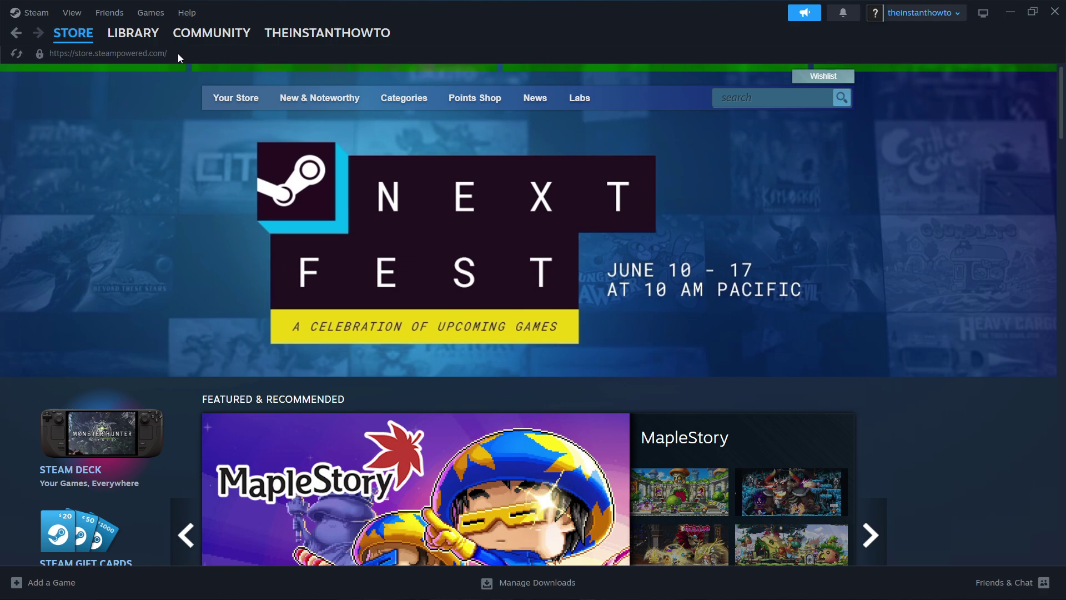
Search the Steam store for "nine sols"
mouse_move(85, 44)
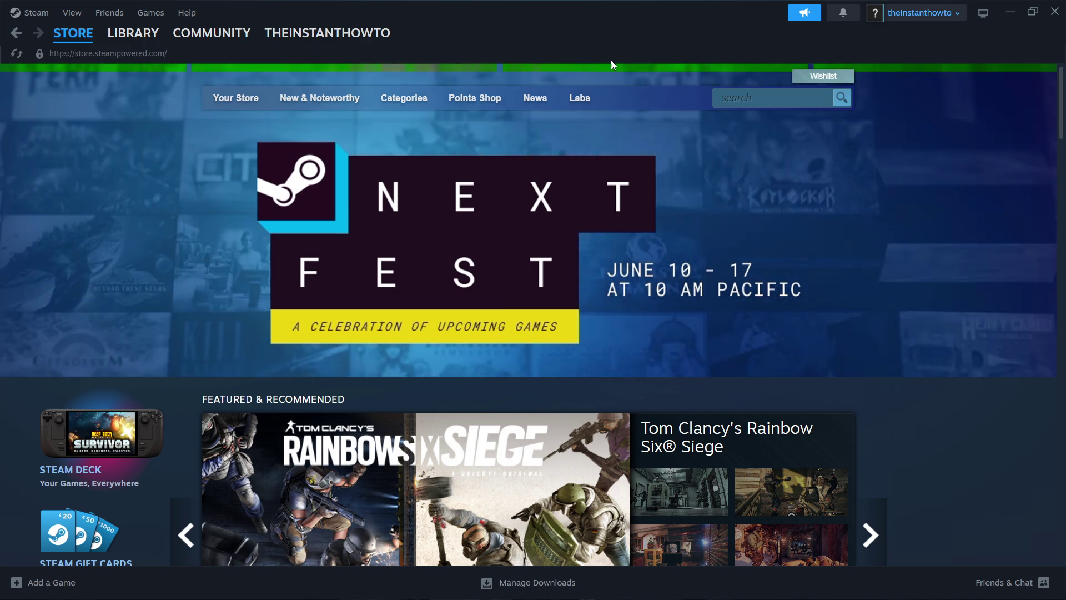
left_click(746, 99)
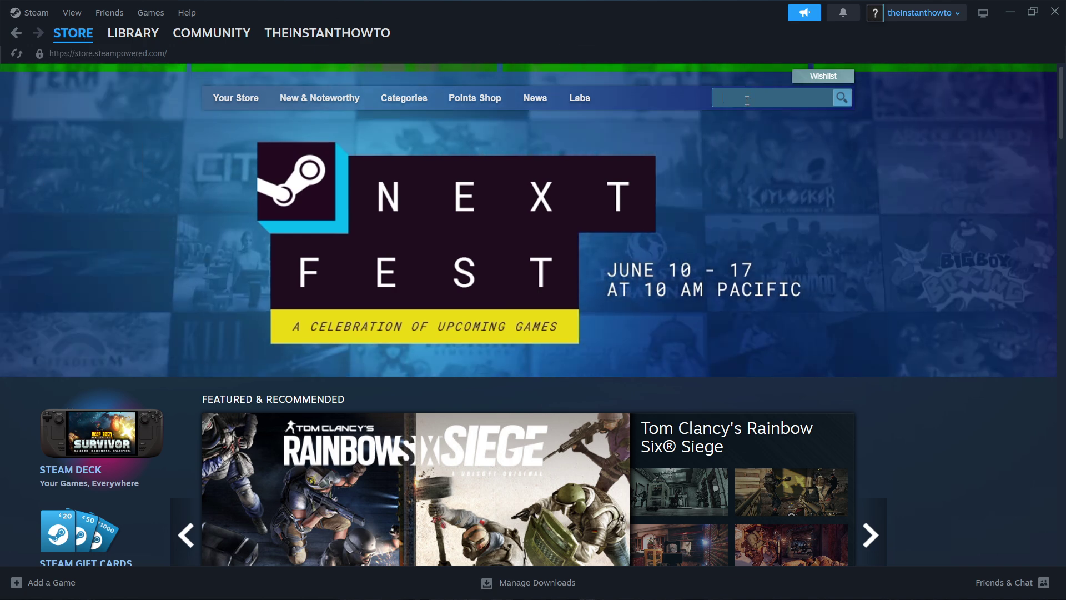
type("nine sp")
key("BackSpace")
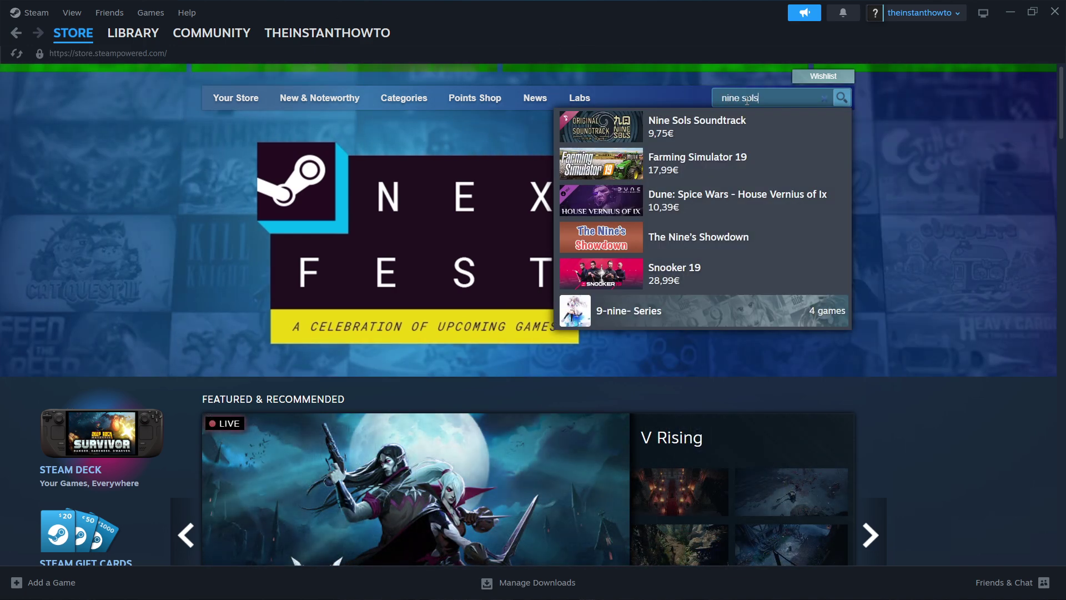
type("ols")
key("Return")
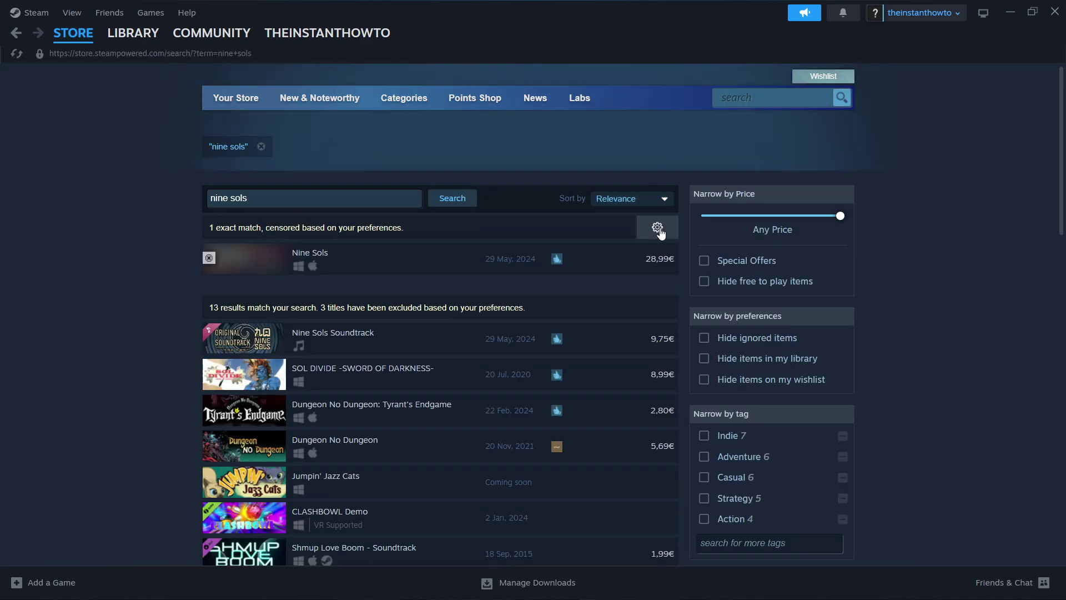
Show the unfiltered search results and open the excluded Nine Sols store page, accepting the mature content notice
left_click(660, 230)
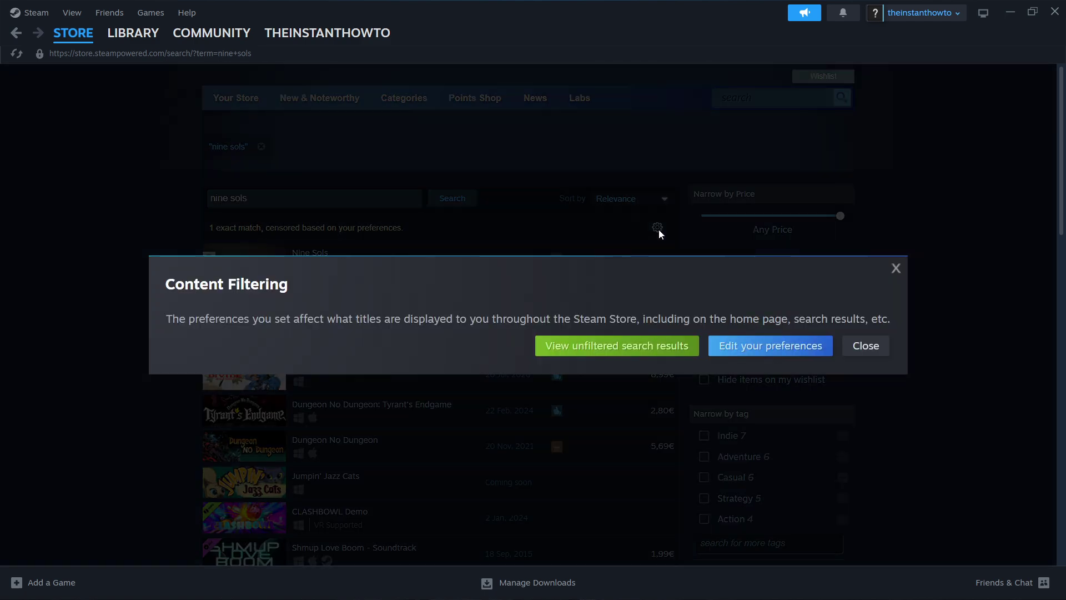
left_click(591, 352)
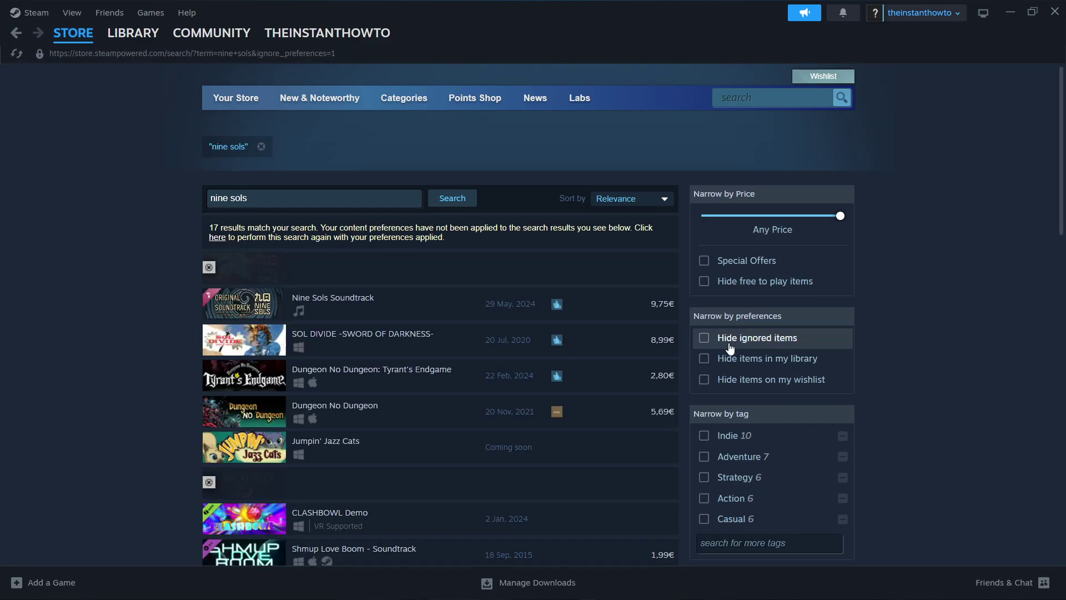
left_click(719, 343)
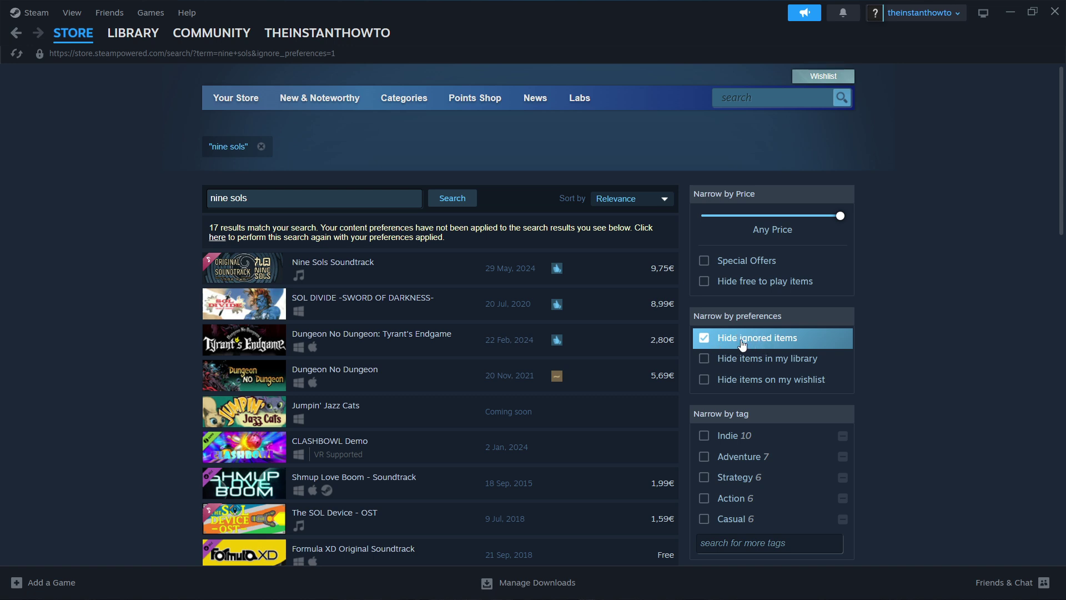
mouse_move(497, 284)
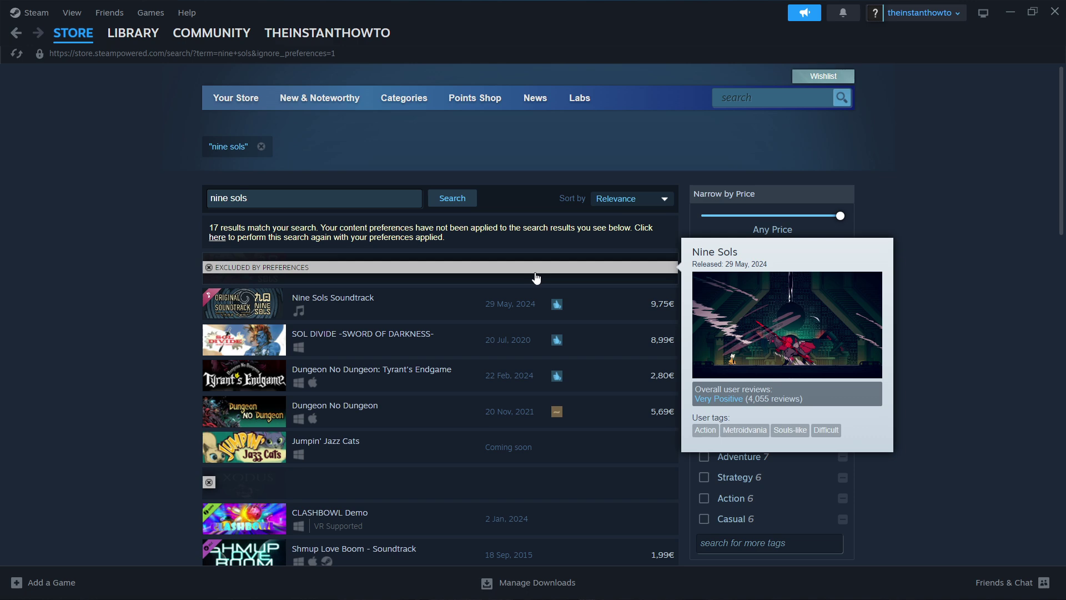
left_click(501, 267)
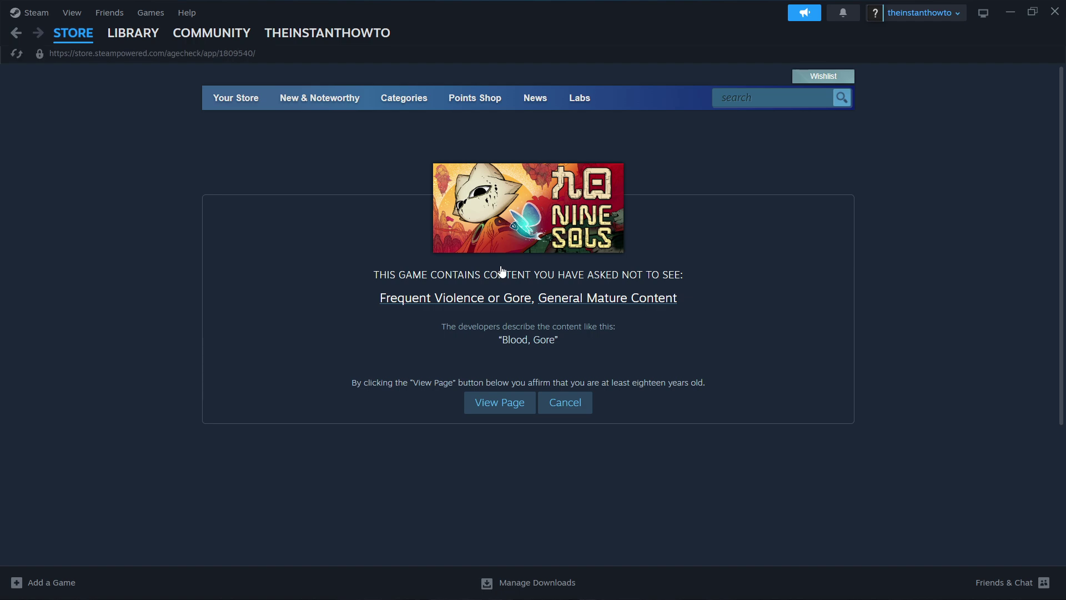
left_click(494, 403)
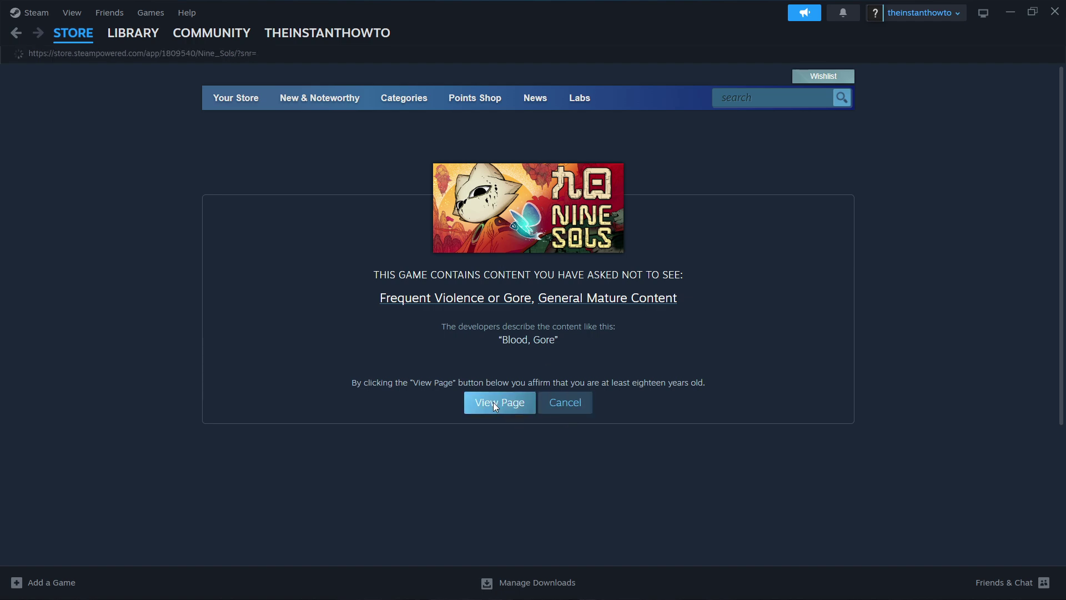
Add the Nine Sols base game to the cart and view the cart
scroll(179, 338, "down", 7)
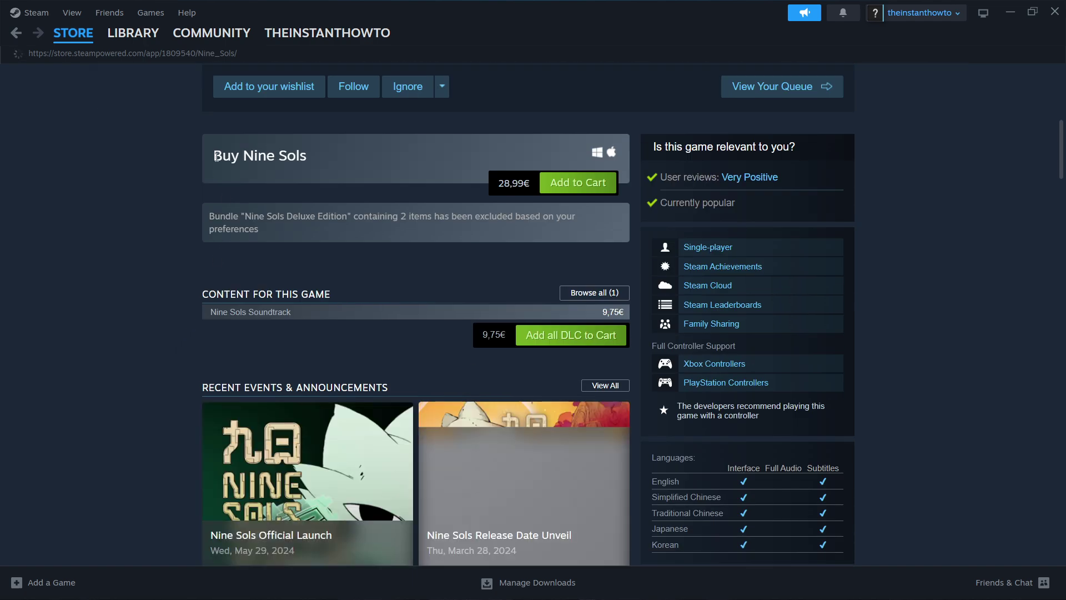
triple_click(340, 161)
left_click(348, 160)
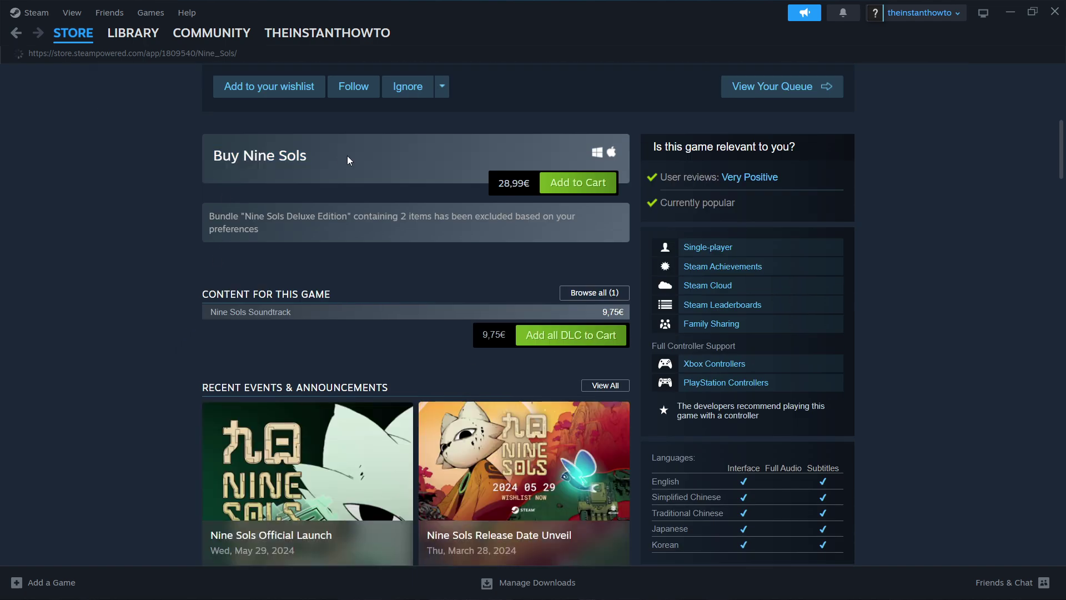
left_click(562, 184)
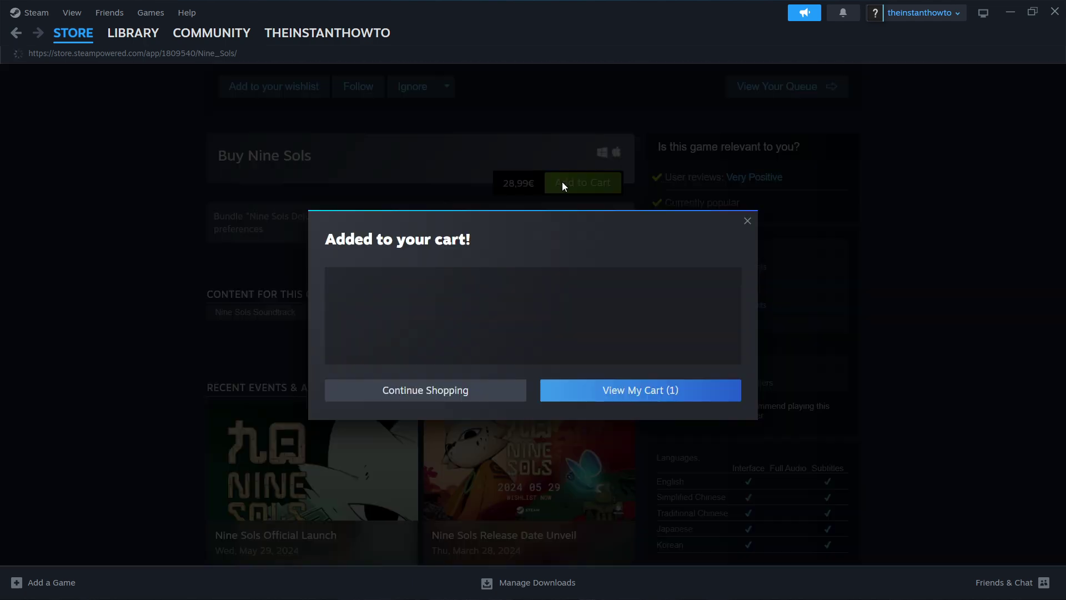
left_click(624, 394)
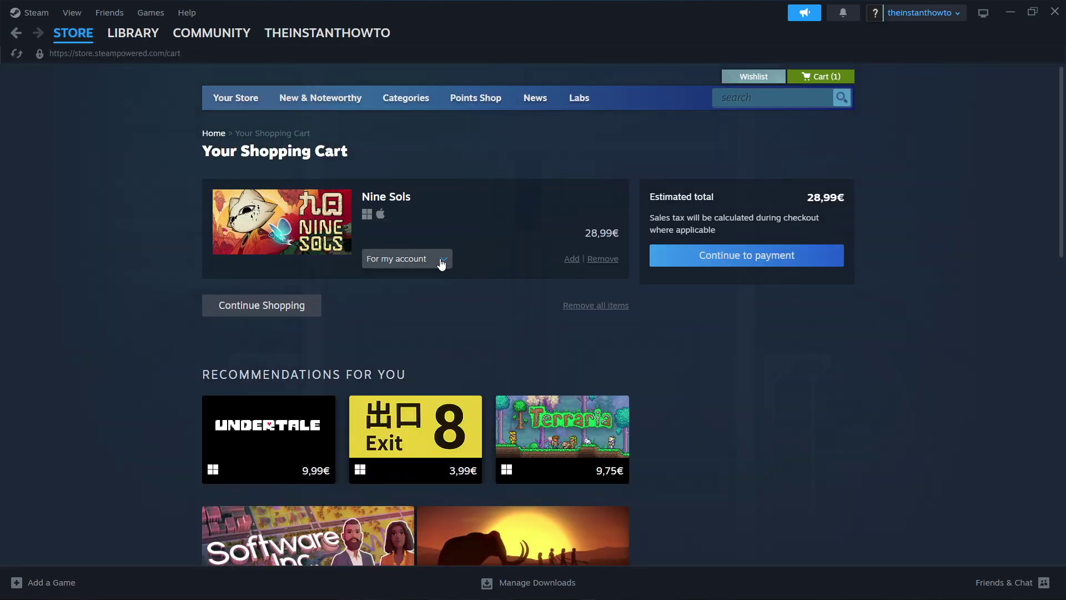
Keep the Nine Sols purchase set to "For my account" and continue to payment with PayPal as the payment method
left_click(441, 259)
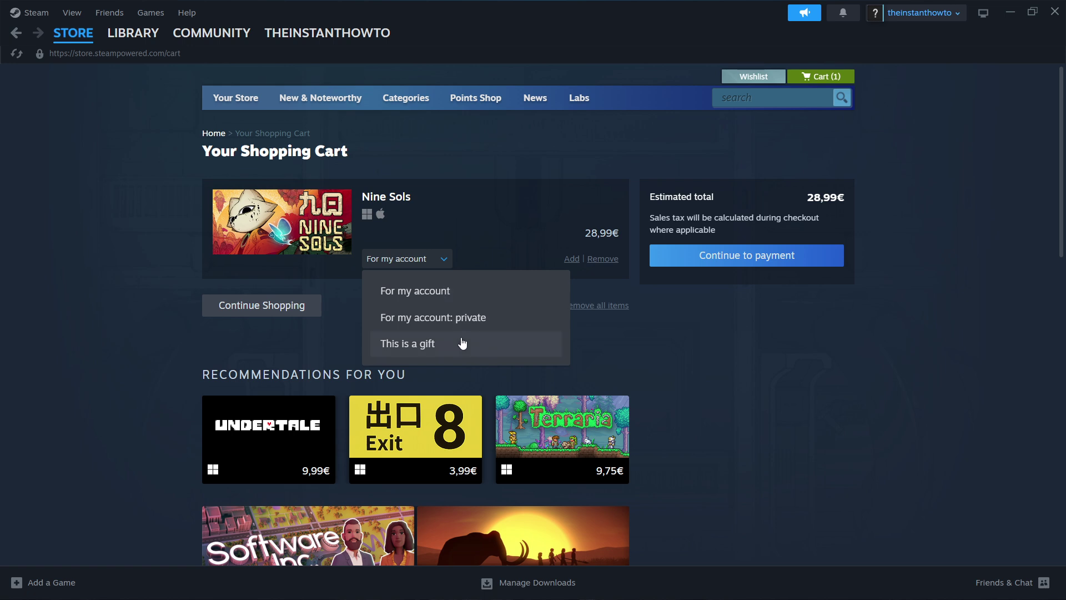
left_click(426, 300)
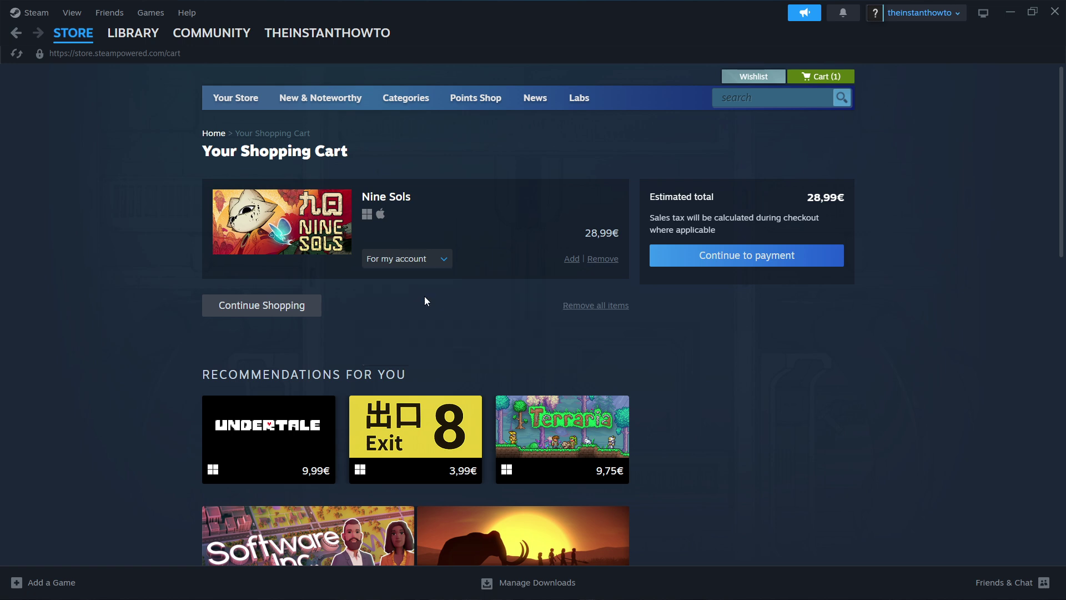
left_click(746, 261)
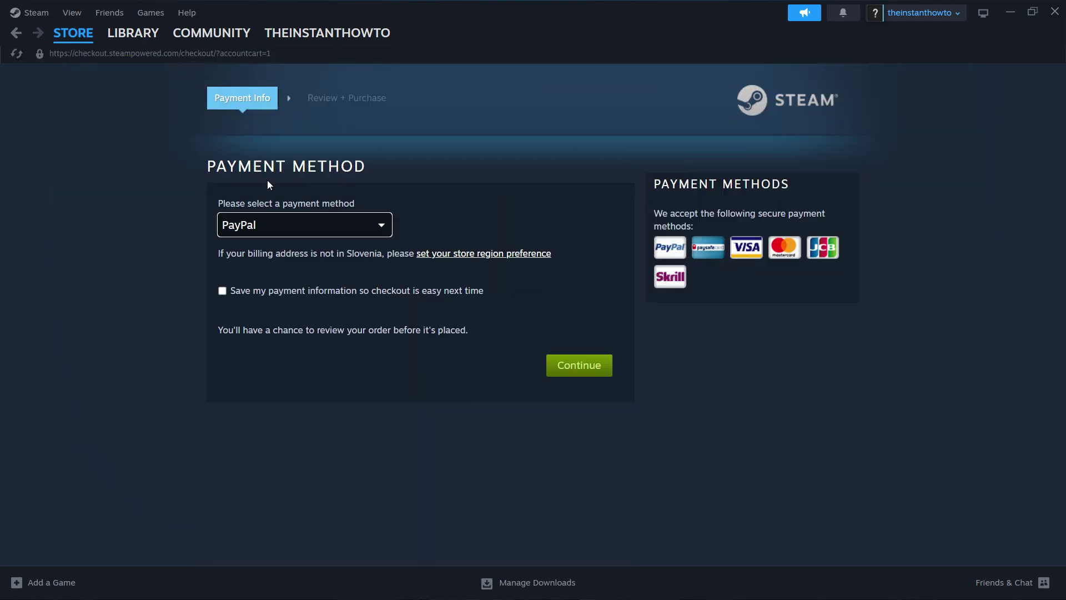
left_click(297, 229)
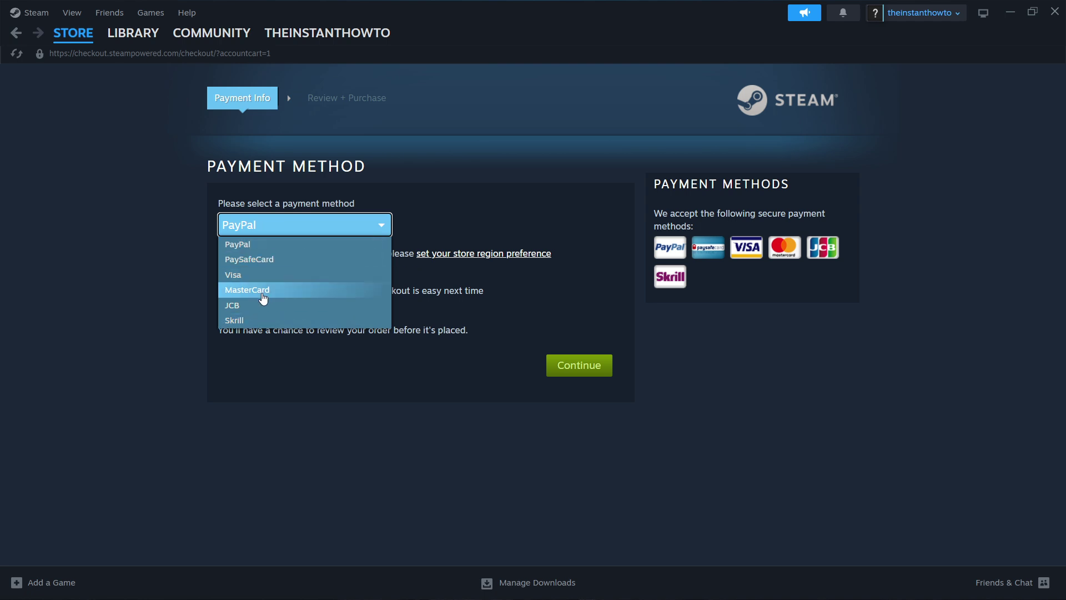
left_click(260, 245)
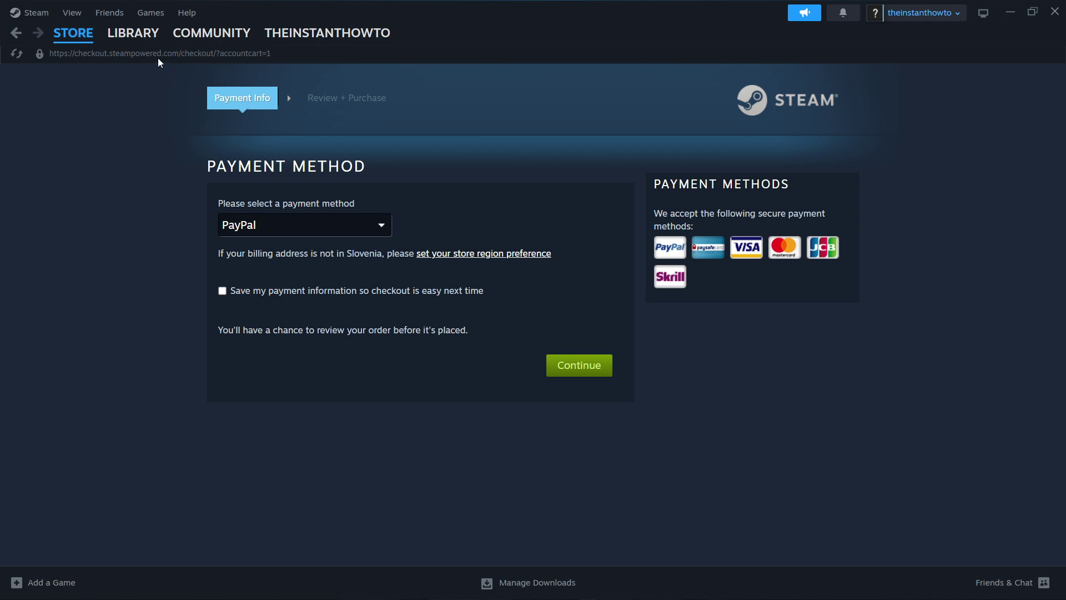
Open the game library and view the install options for Call of Duty, closing the dialog without installing
left_click(131, 33)
left_click(52, 101)
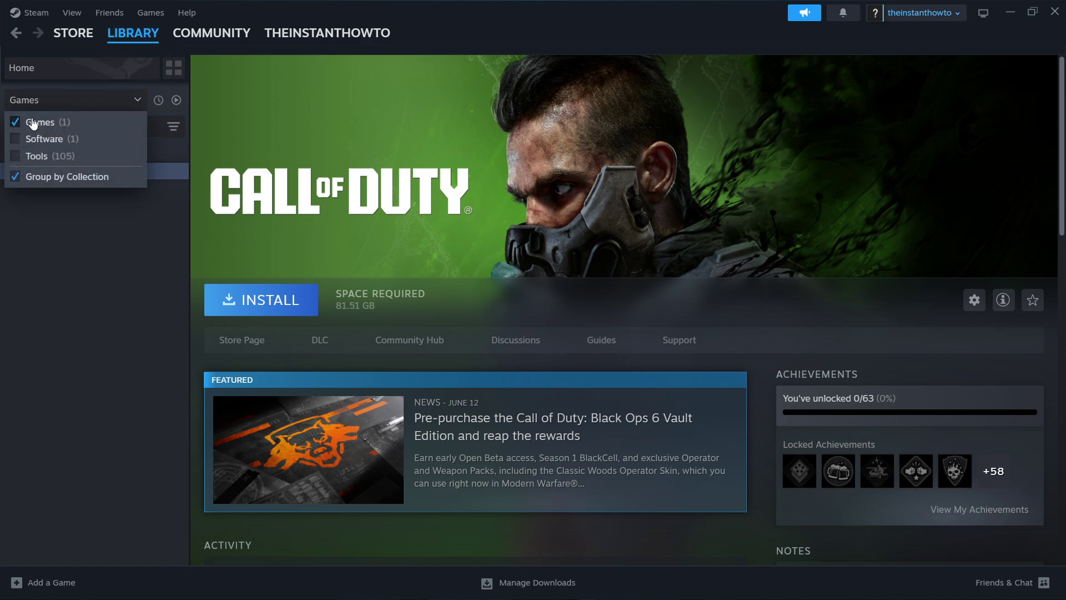
left_click(42, 98)
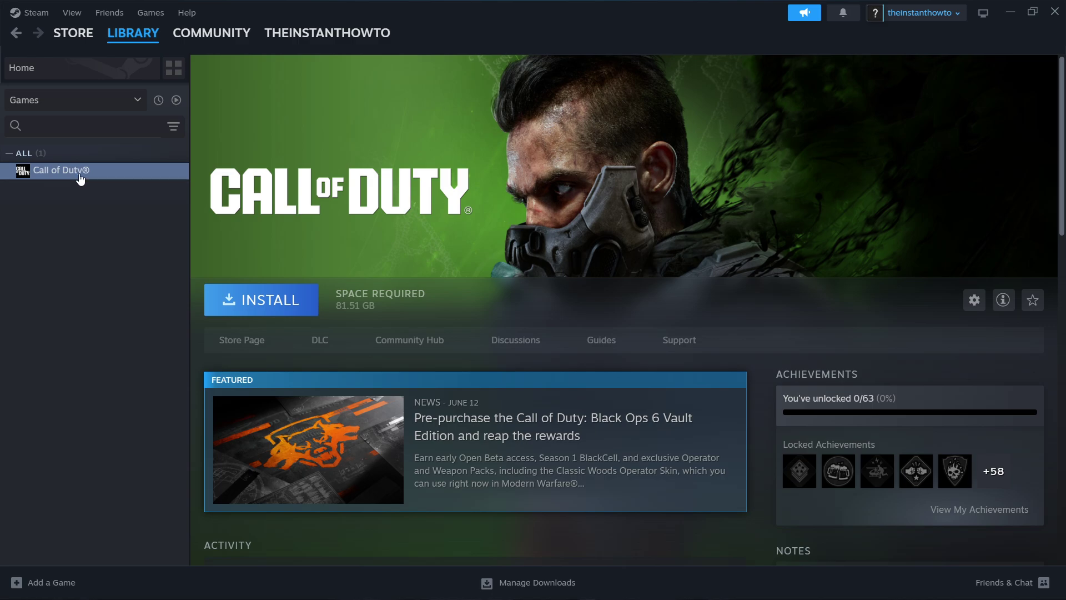
left_click(255, 297)
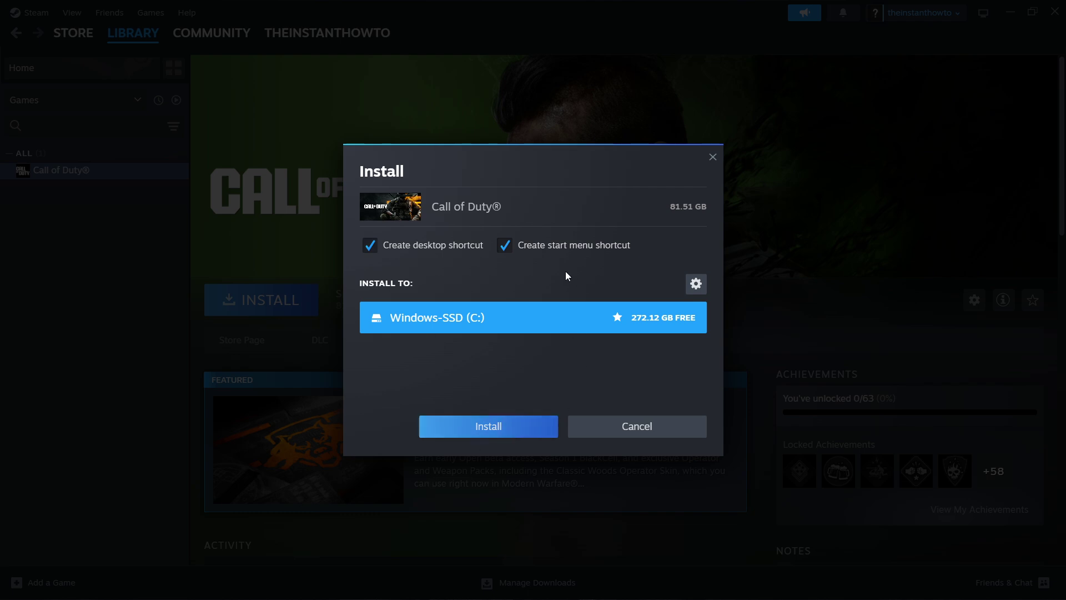
left_click(712, 158)
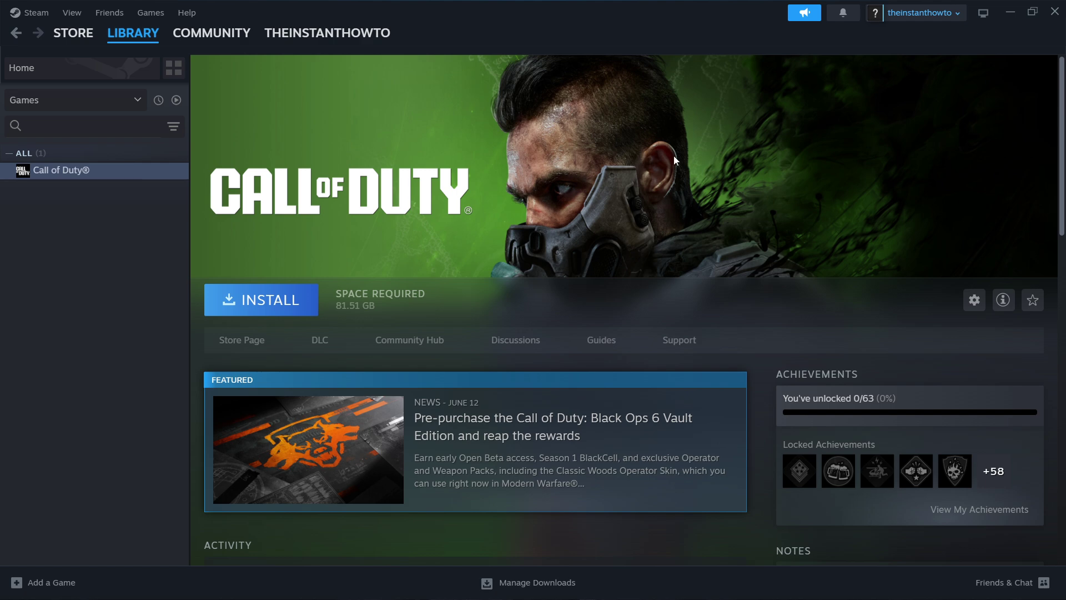